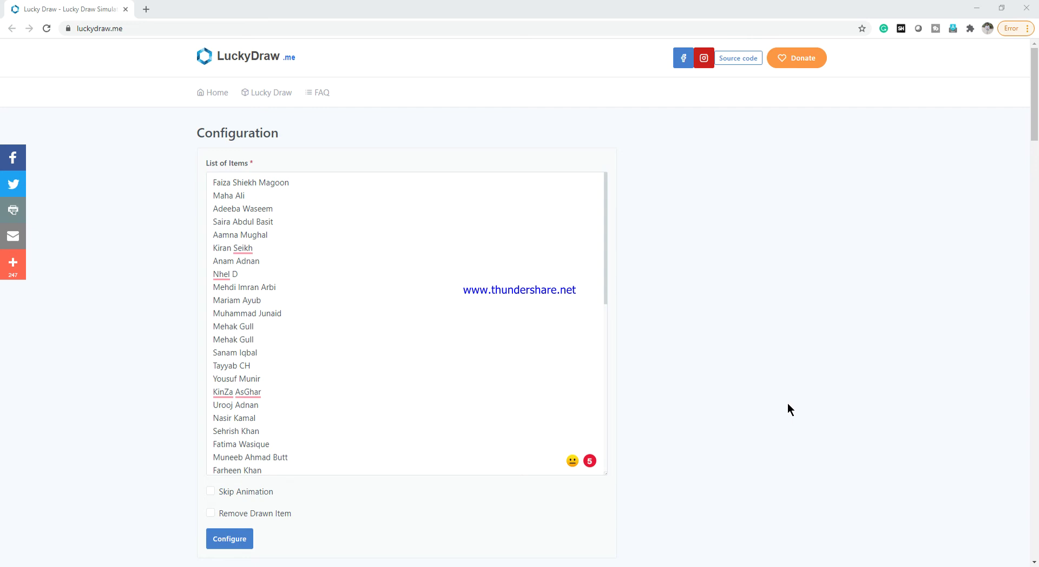
{"action": "left_click", "coordinate": [534, 455]}
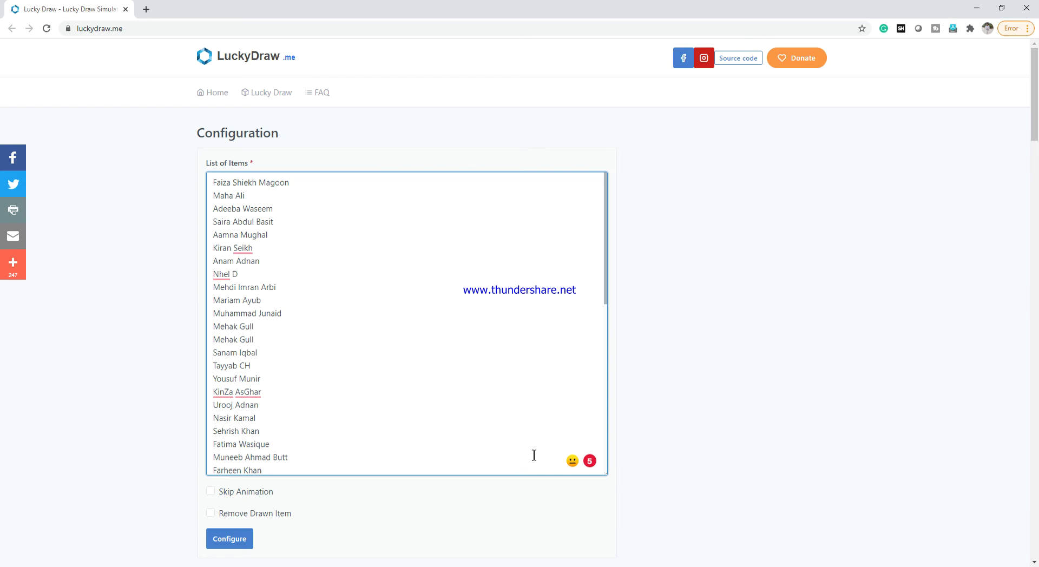
{"action": "key", "text": "ctrl+a"}
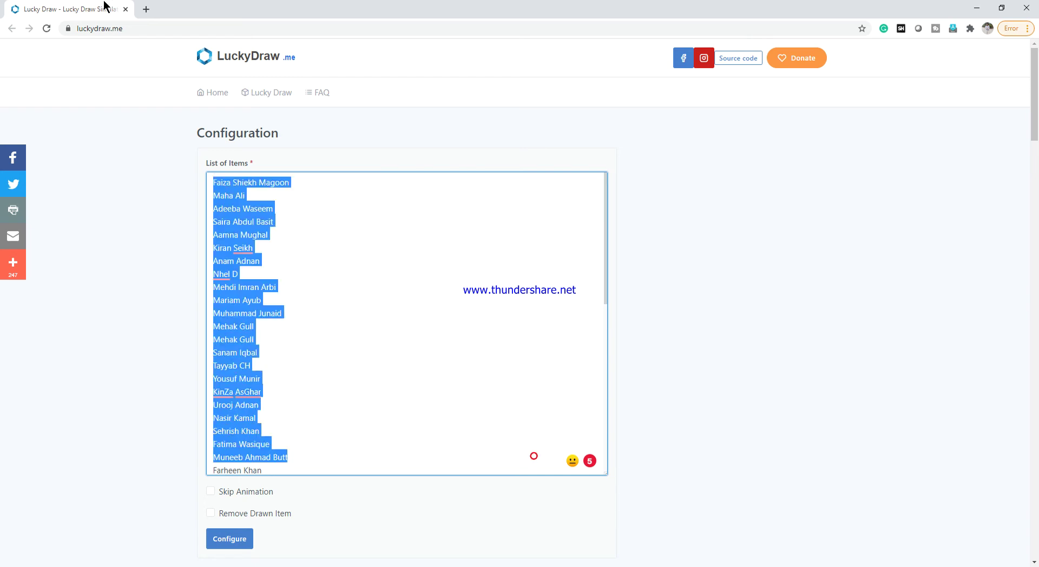
{"action": "left_click", "coordinate": [139, 149]}
{"action": "left_click", "coordinate": [166, 32]}
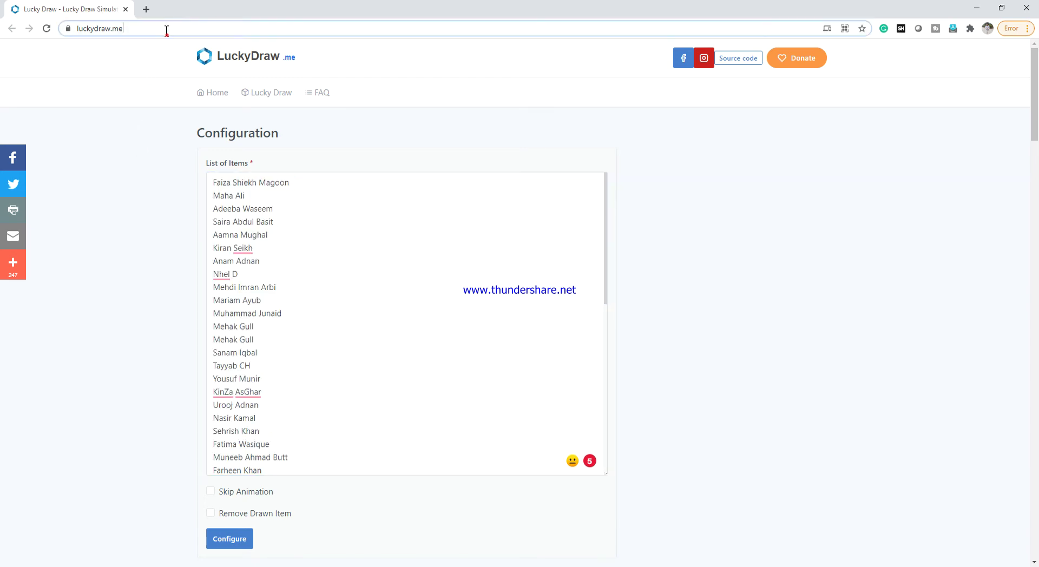
{"action": "left_click", "coordinate": [129, 126]}
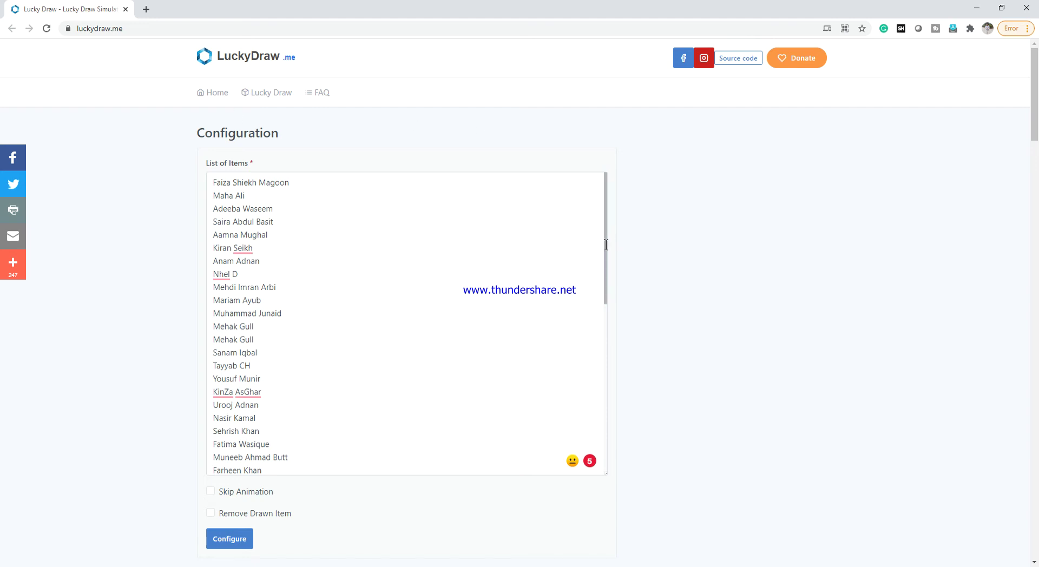
{"action": "left_click_drag", "start_coordinate": [606, 244], "coordinate": [623, 156]}
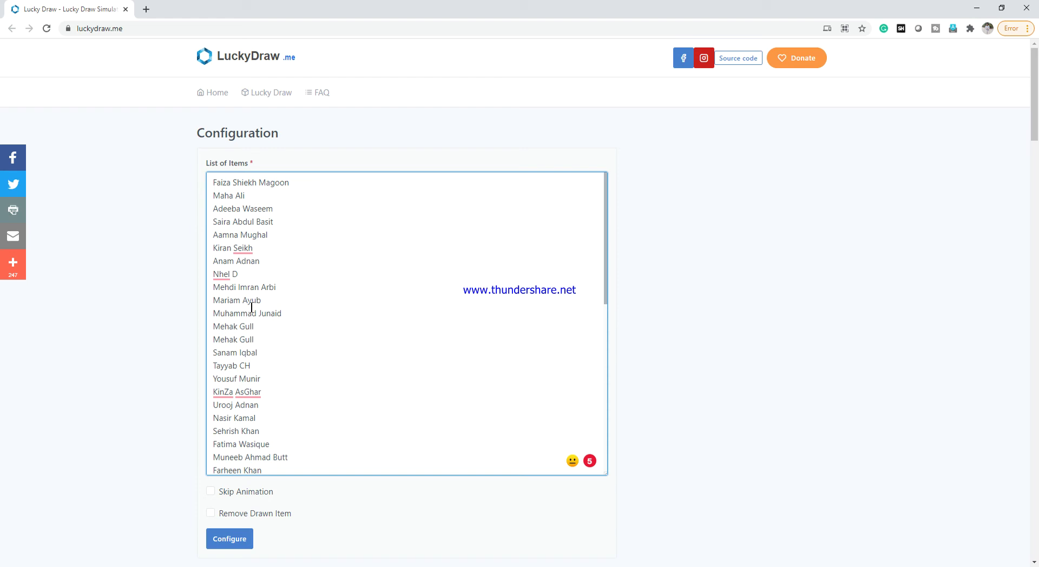
- Delete the second of the two identical consecutive participant names from the List of Items, including its line
{"action": "left_click_drag", "start_coordinate": [255, 339], "coordinate": [190, 344]}
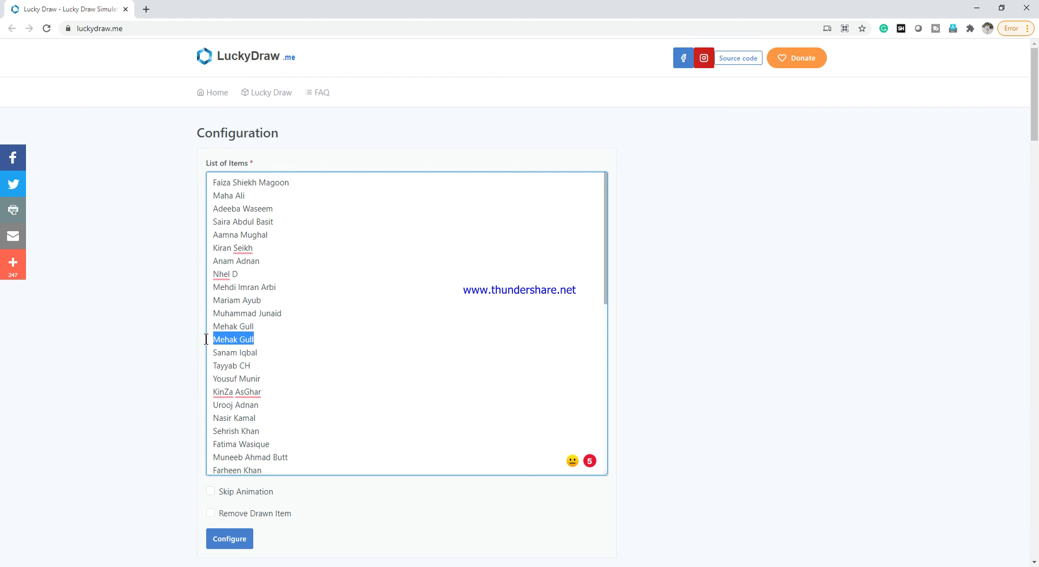
{"action": "key", "text": "BackSpace"}
{"action": "key", "text": "BackSpace"}
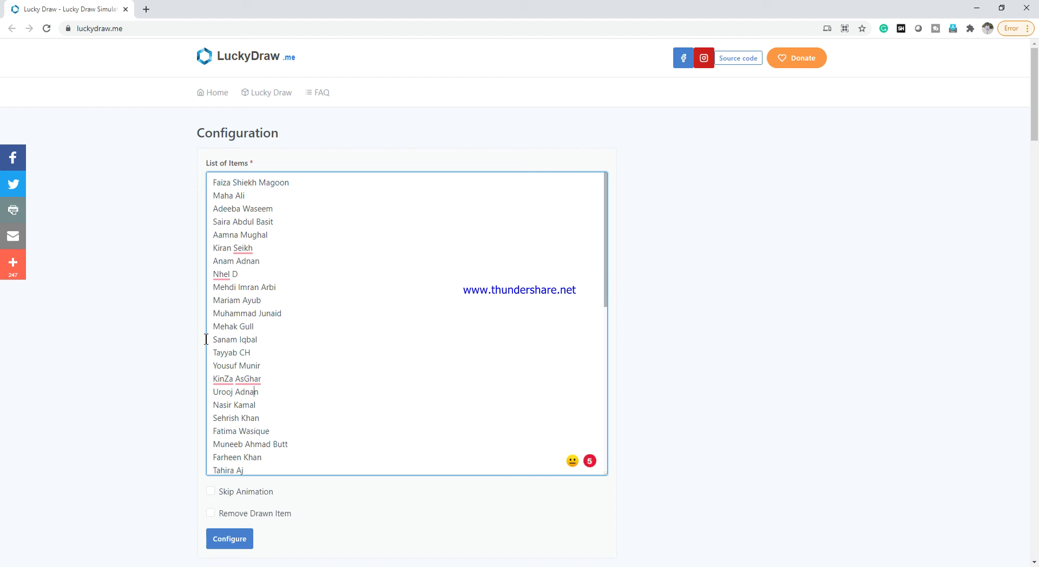
- Review the remaining participant names in the List of Items down to the end, checking the entries
{"action": "key", "text": "Down"}
{"action": "key", "text": "Down"}
{"action": "key", "text": "Down"}
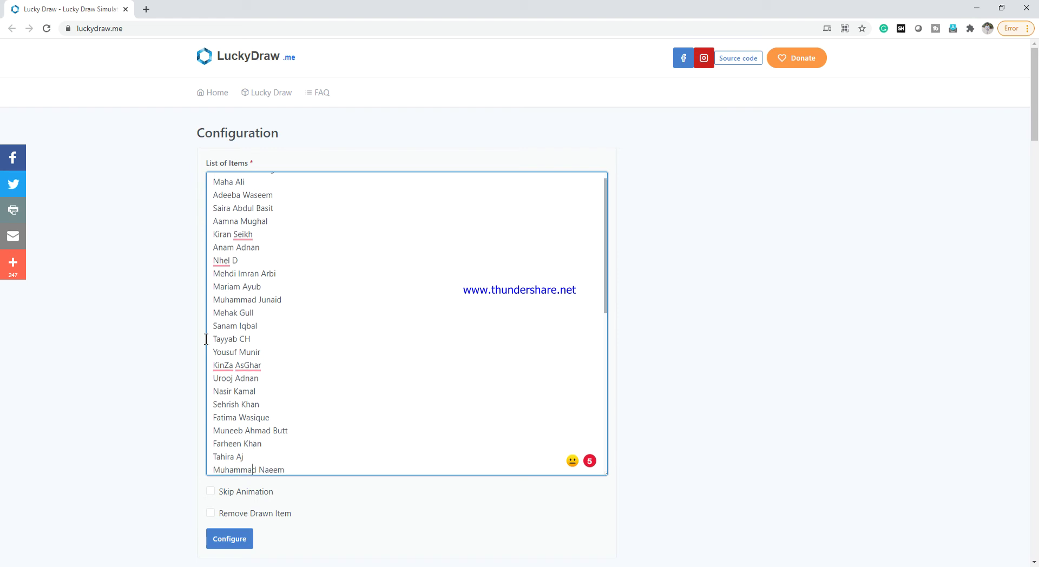
{"action": "key", "text": "Down"}
{"action": "key", "text": "Down"}
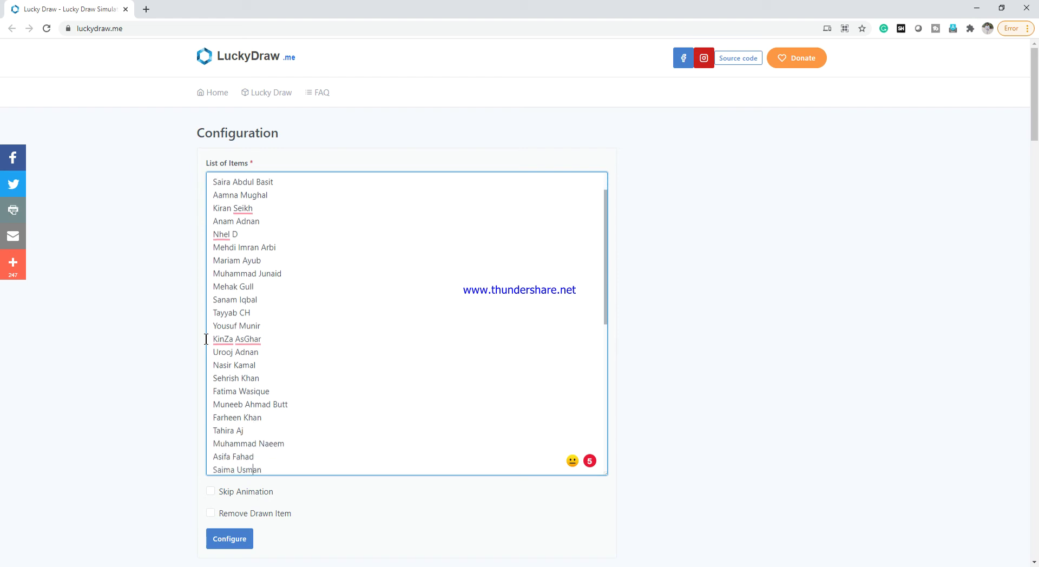
{"action": "key", "text": "Down"}
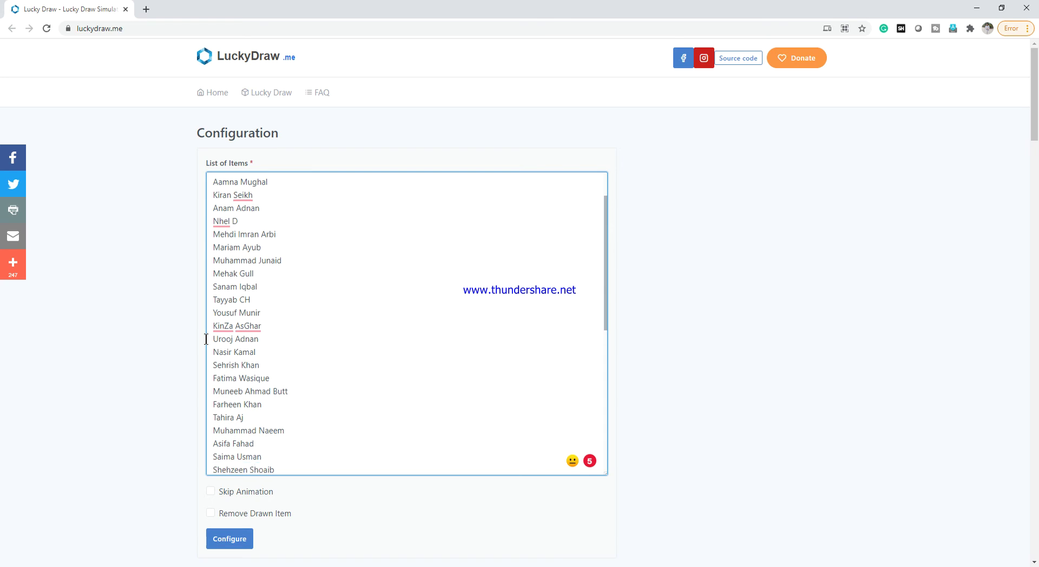
{"action": "key", "text": "Down"}
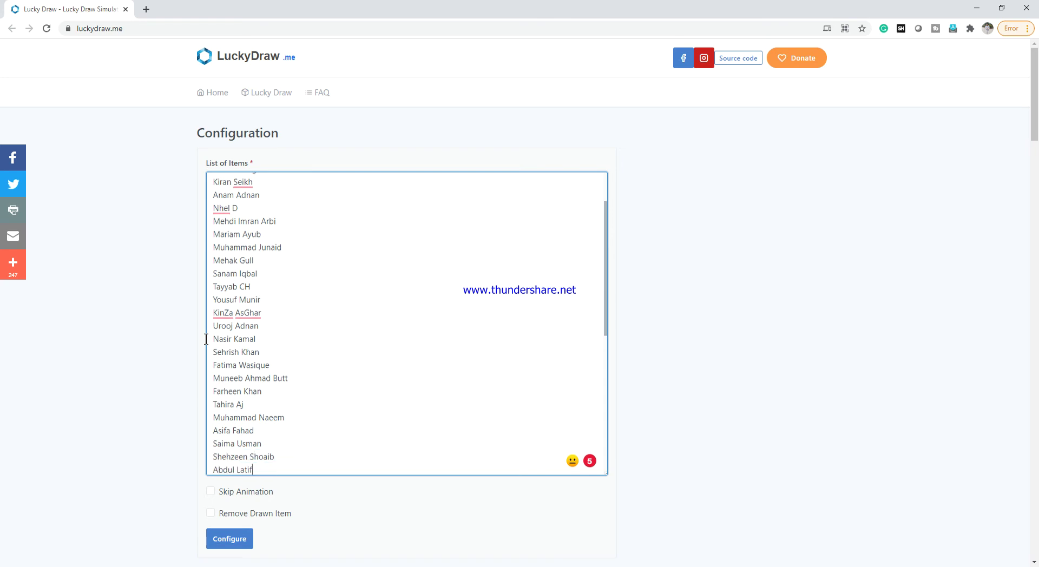
{"action": "key", "text": "Down"}
{"action": "key", "text": "Down"}
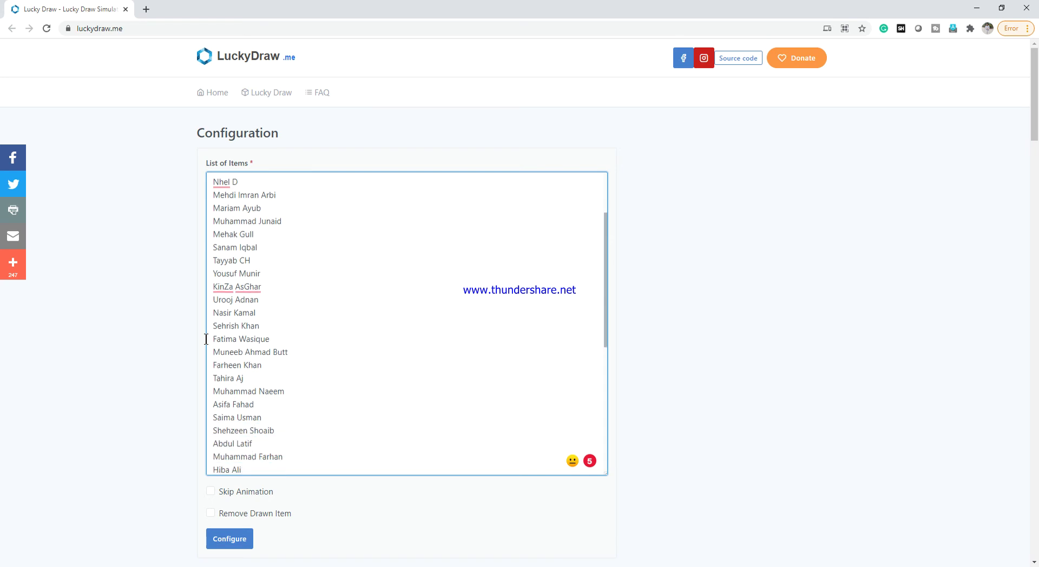
{"action": "key", "text": "Down"}
{"action": "key", "text": "Down"}
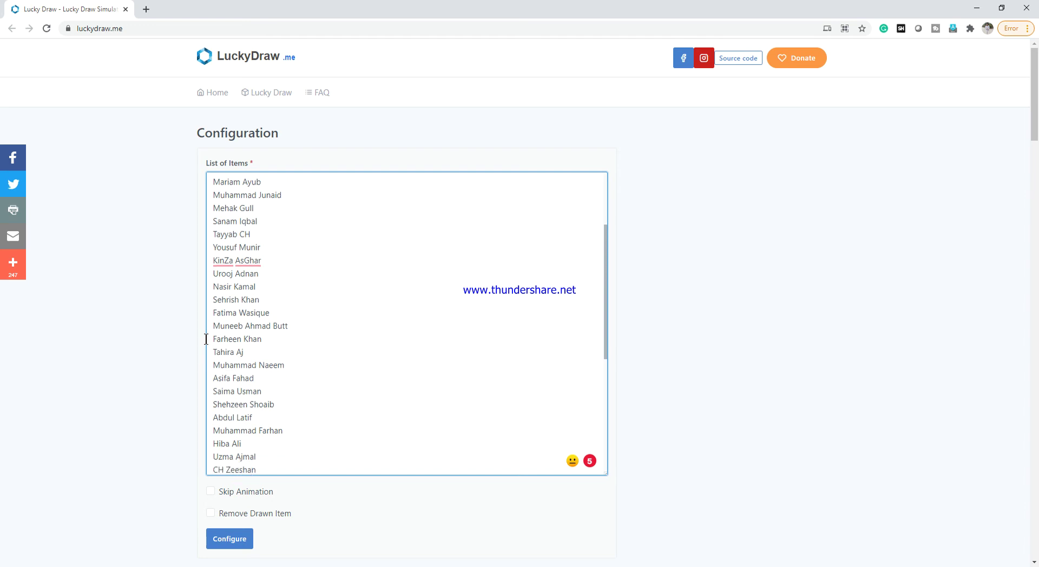
{"action": "key", "text": "Down"}
{"action": "key", "text": "Down"}
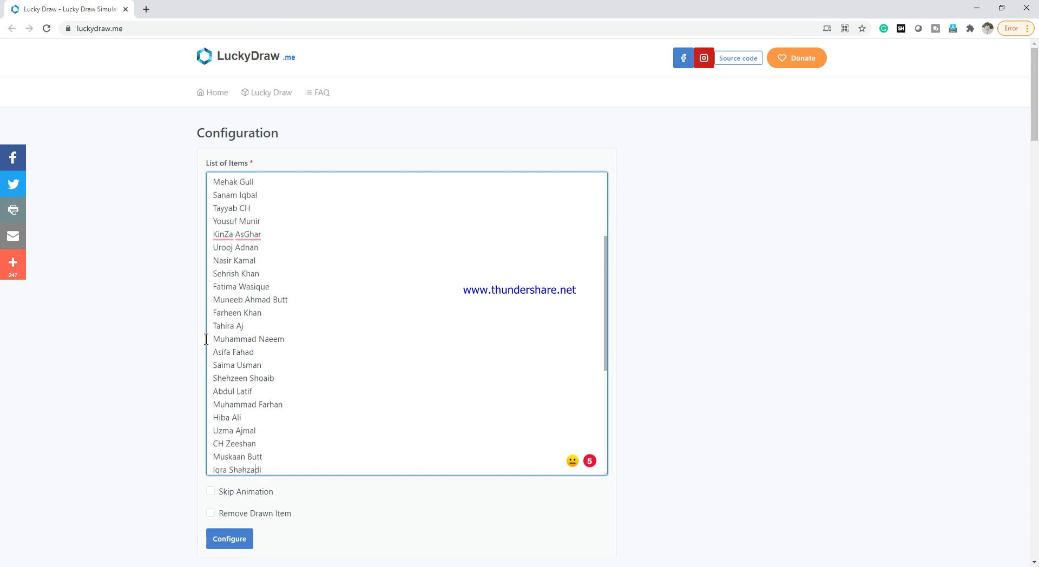
{"action": "key", "text": "Down"}
{"action": "key", "text": "Down"}
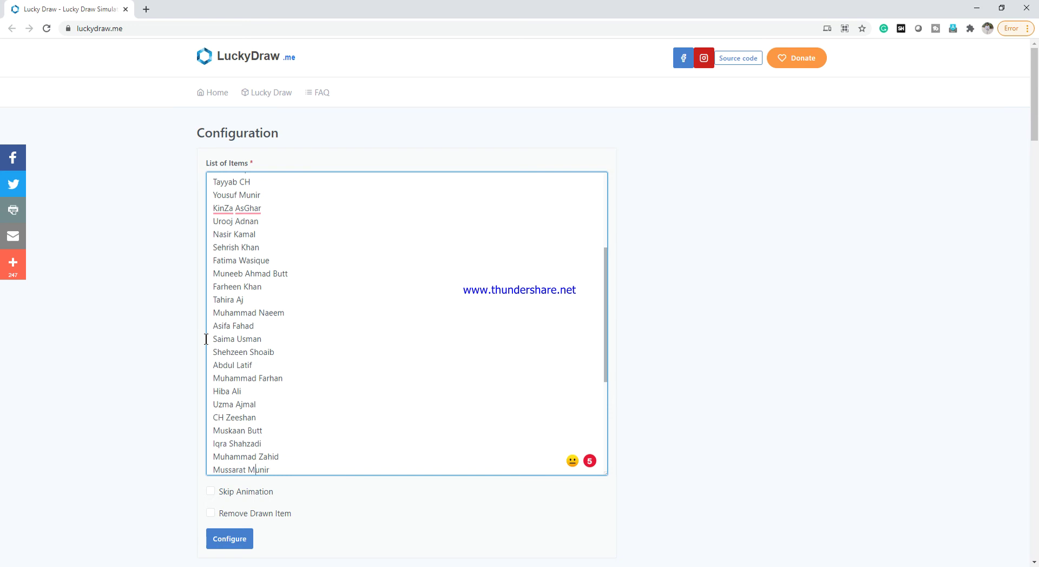
{"action": "key", "text": "Down"}
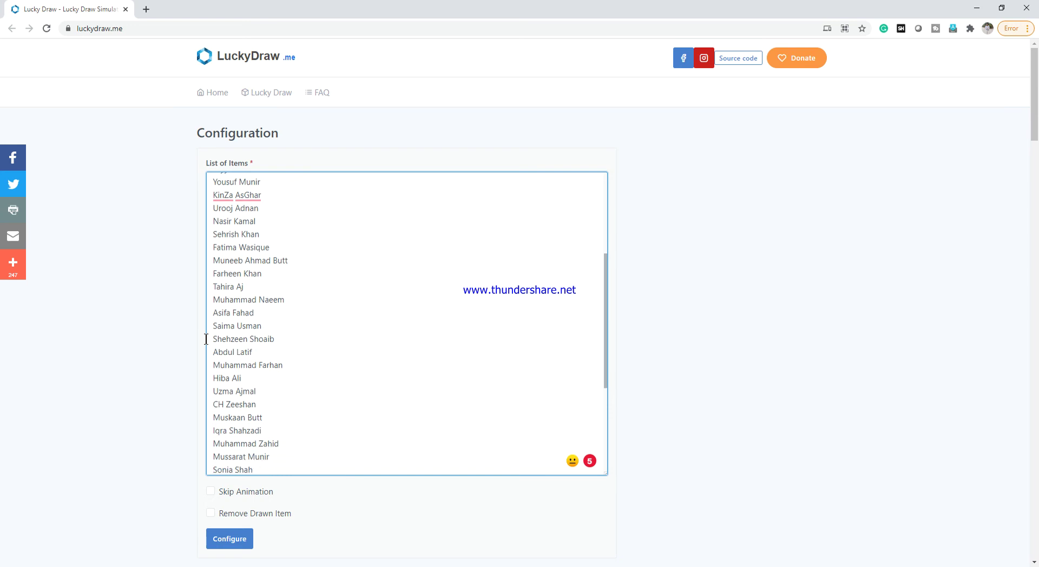
{"action": "key", "text": "Down"}
{"action": "key", "text": "Down"}
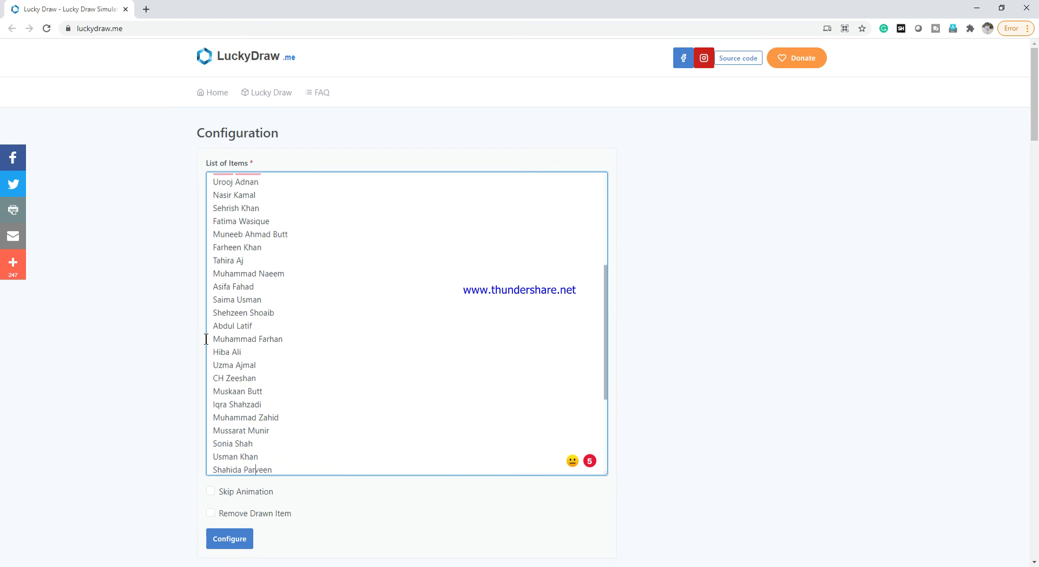
{"action": "key", "text": "Down"}
{"action": "key", "text": "Down"}
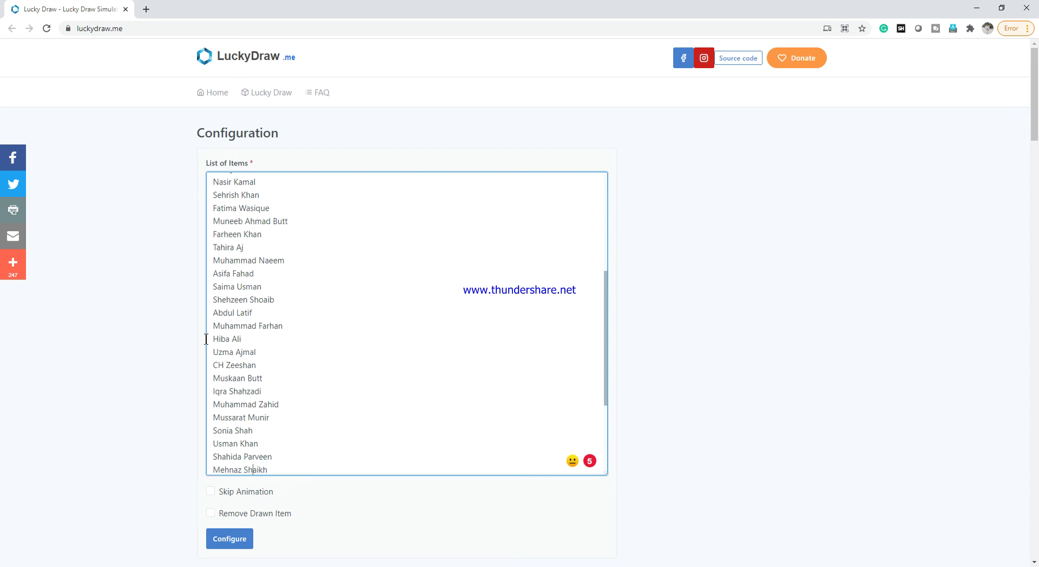
{"action": "key", "text": "Down"}
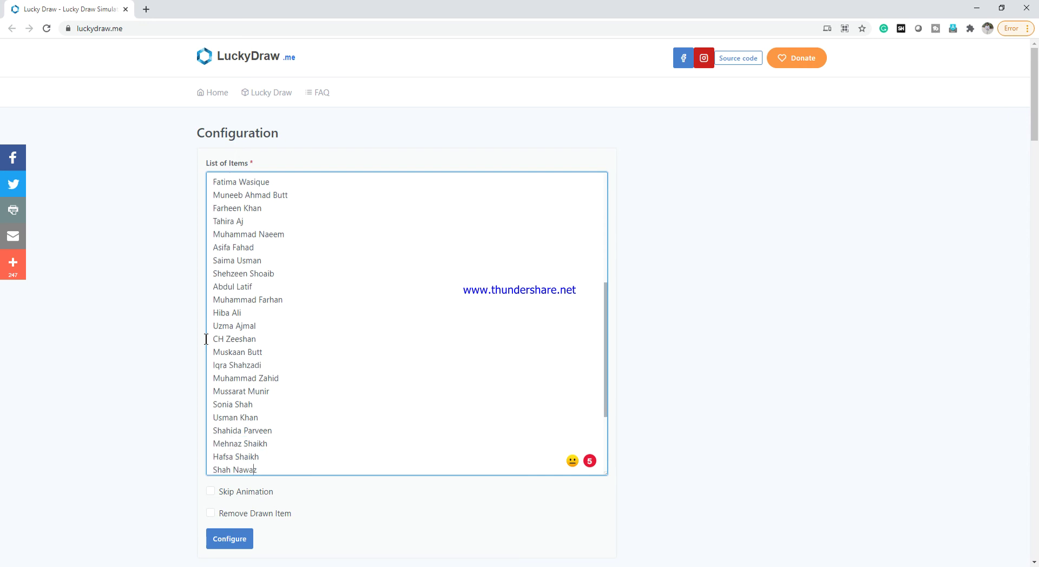
{"action": "key", "text": "Down"}
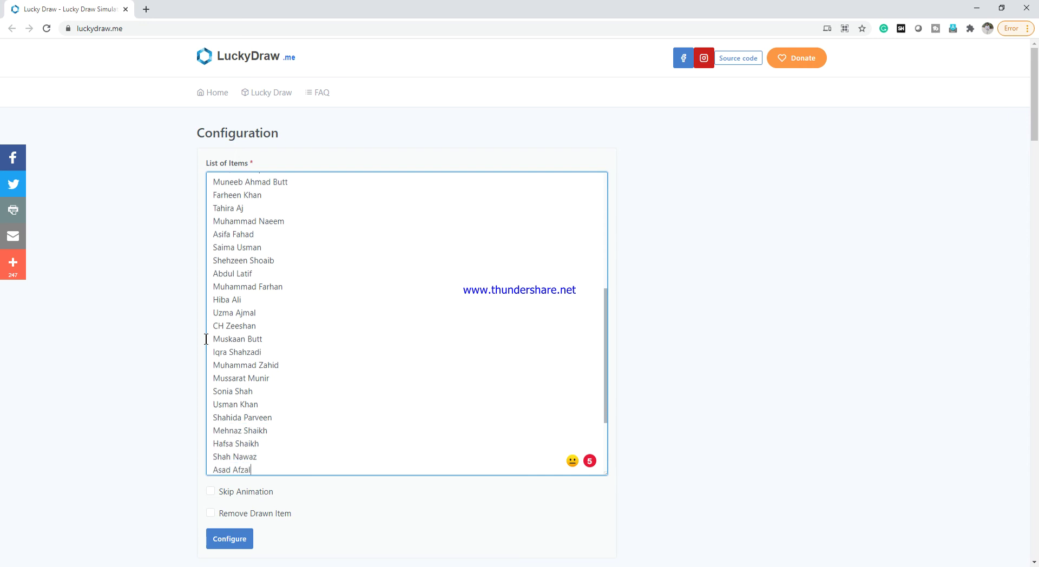
{"action": "key", "text": "Down"}
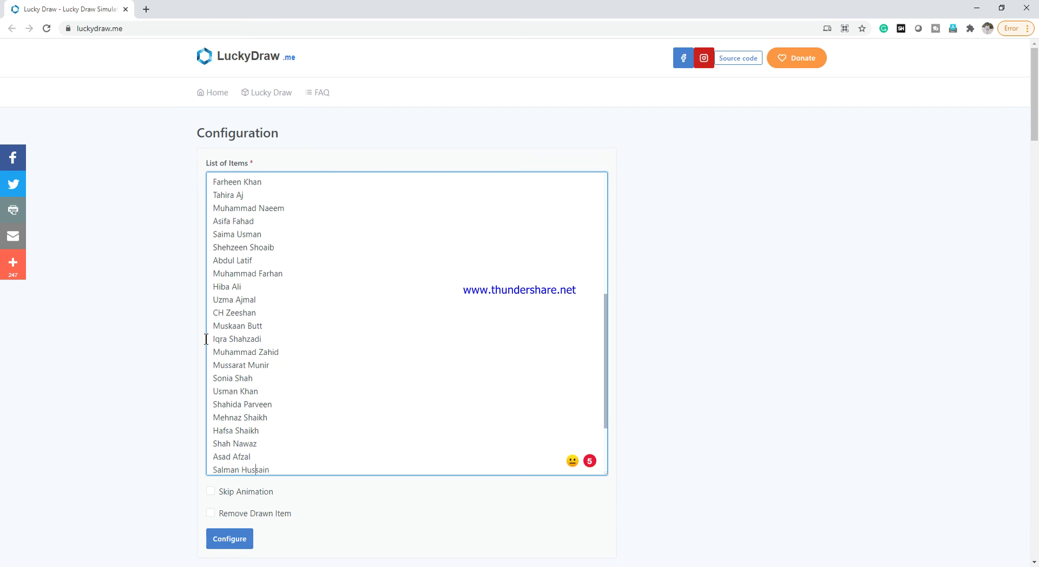
{"action": "key", "text": "Down"}
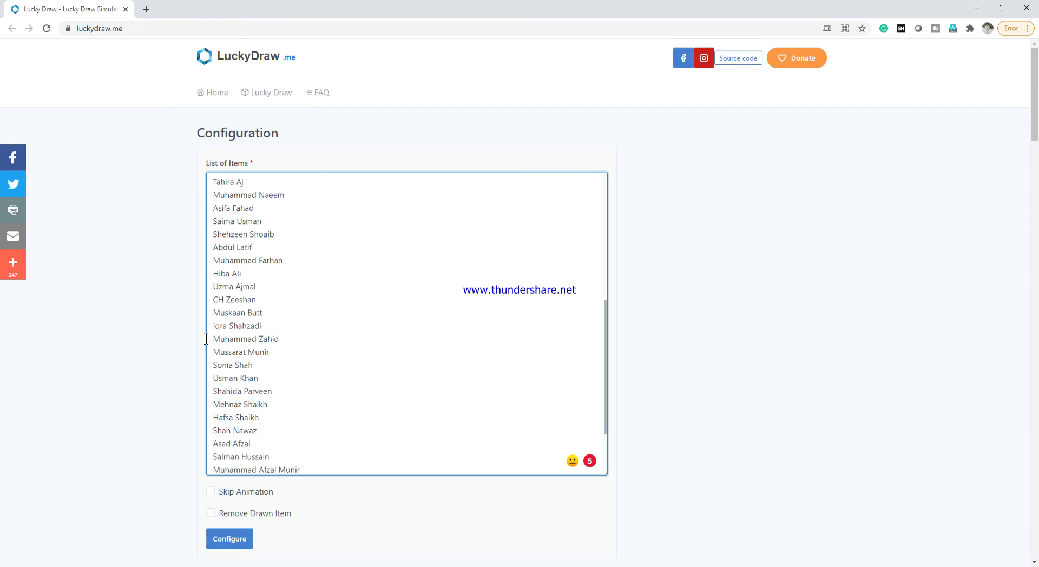
{"action": "key", "text": "Down"}
{"action": "key", "text": "Down"}
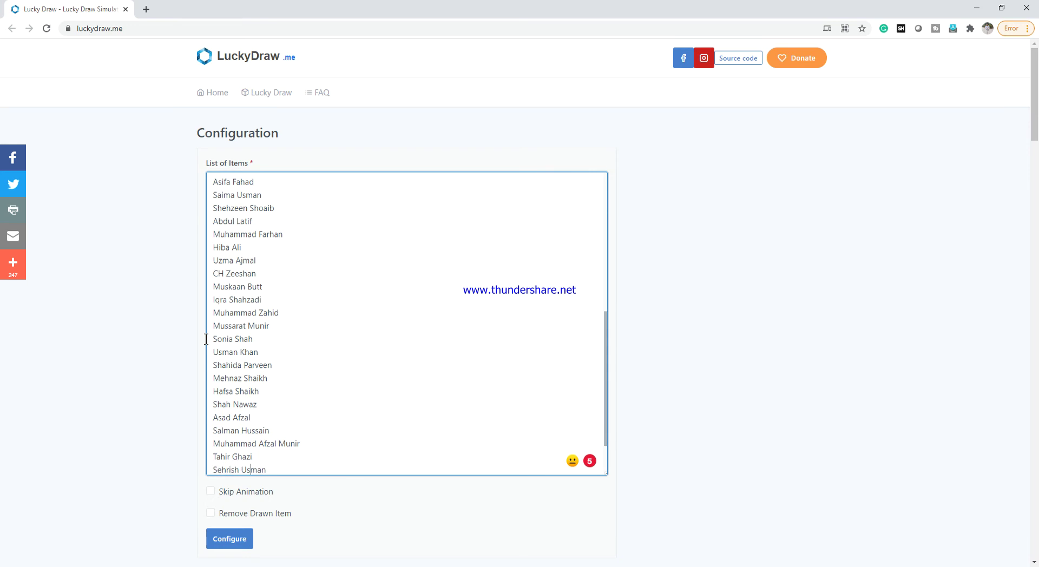
{"action": "key", "text": "Down"}
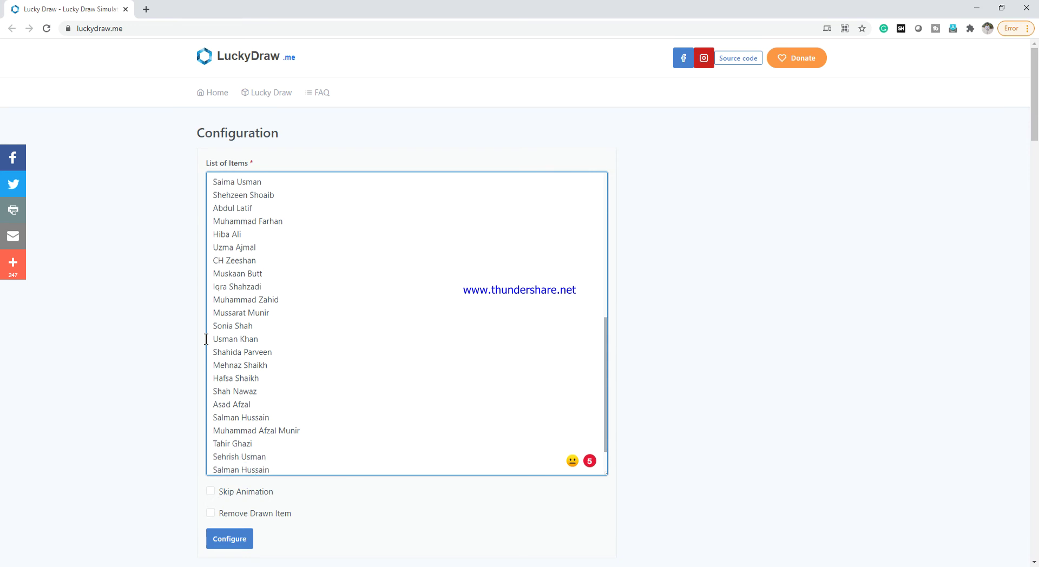
{"action": "key", "text": "Down"}
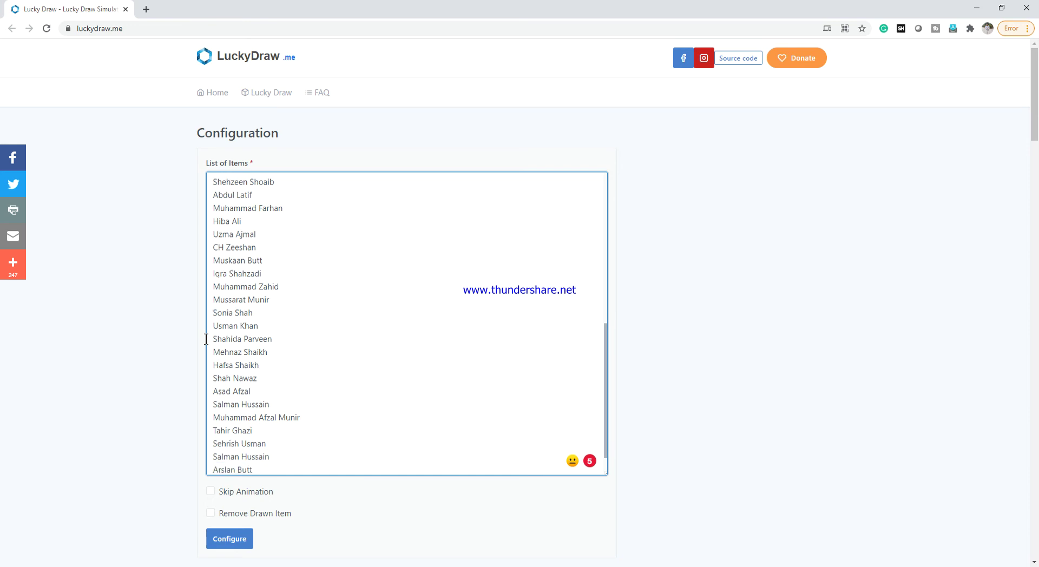
{"action": "key", "text": "Down"}
{"action": "key", "text": "Down"}
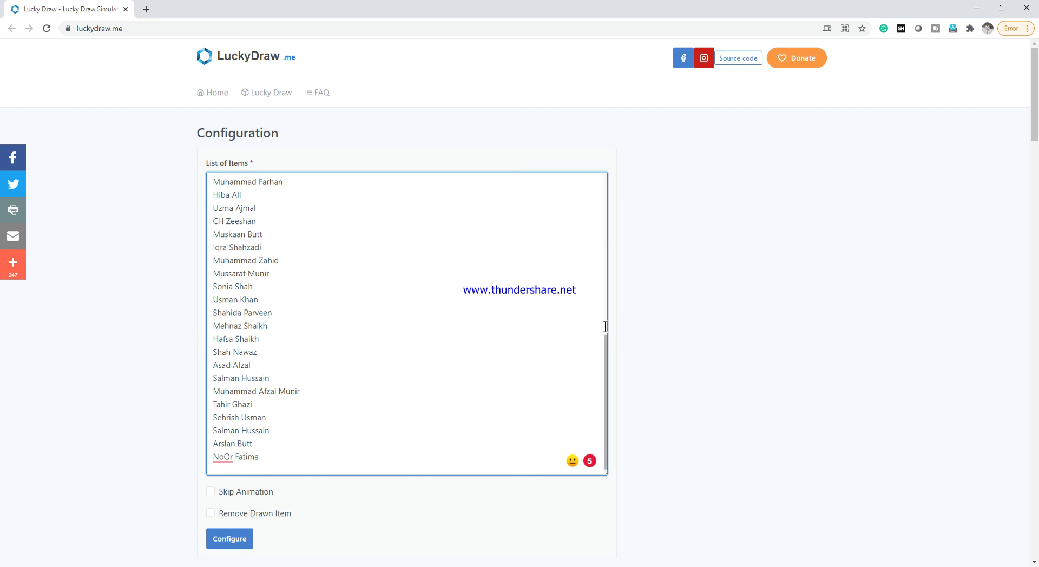
- Make the List of Items box slightly taller
{"action": "left_click_drag", "start_coordinate": [606, 346], "coordinate": [588, 403]}
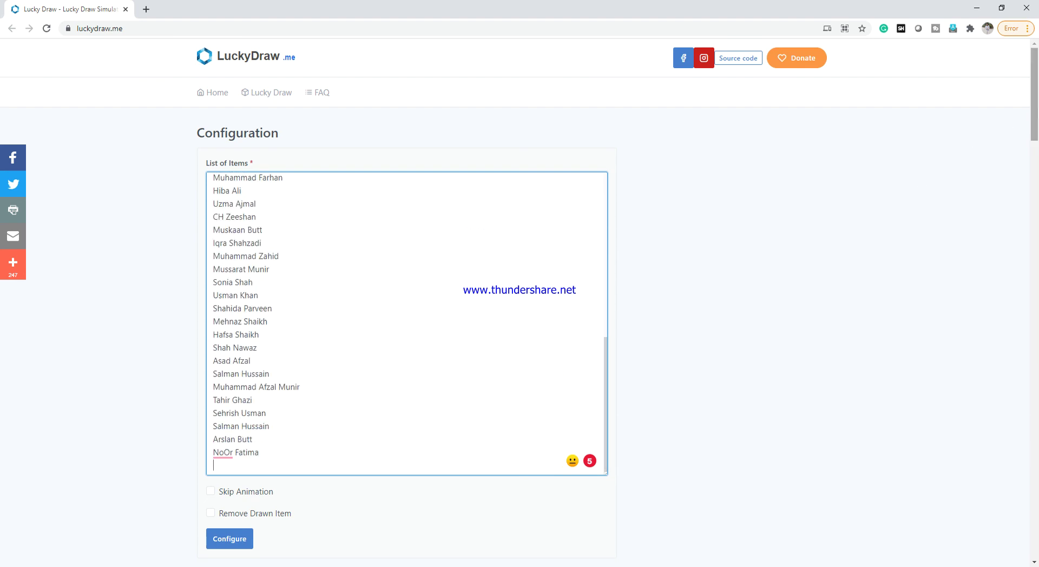
{"action": "scroll", "coordinate": [702, 260], "scroll_direction": "down", "scroll_amount": 3}
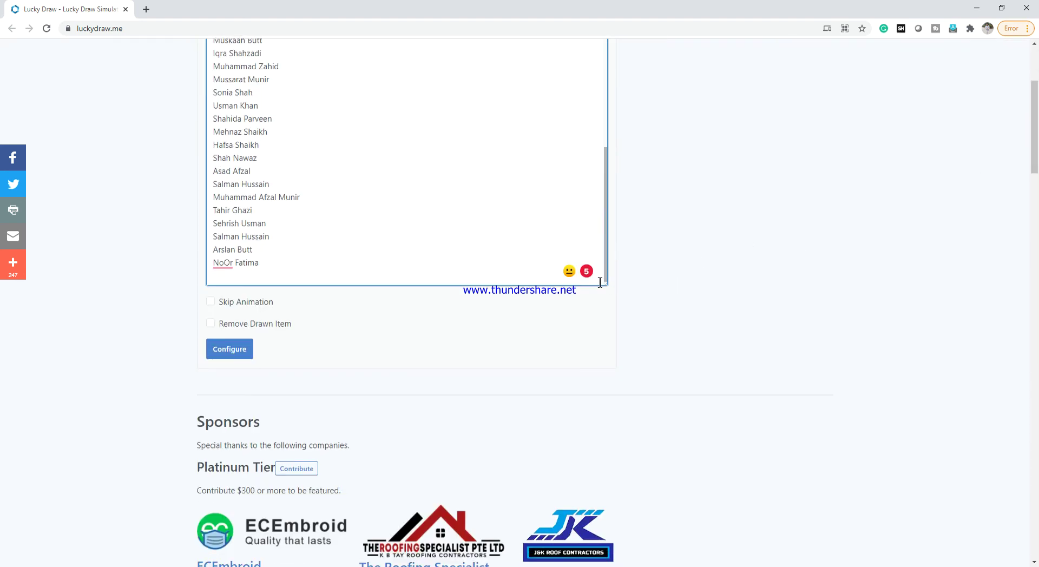
{"action": "left_click_drag", "start_coordinate": [606, 283], "coordinate": [609, 312]}
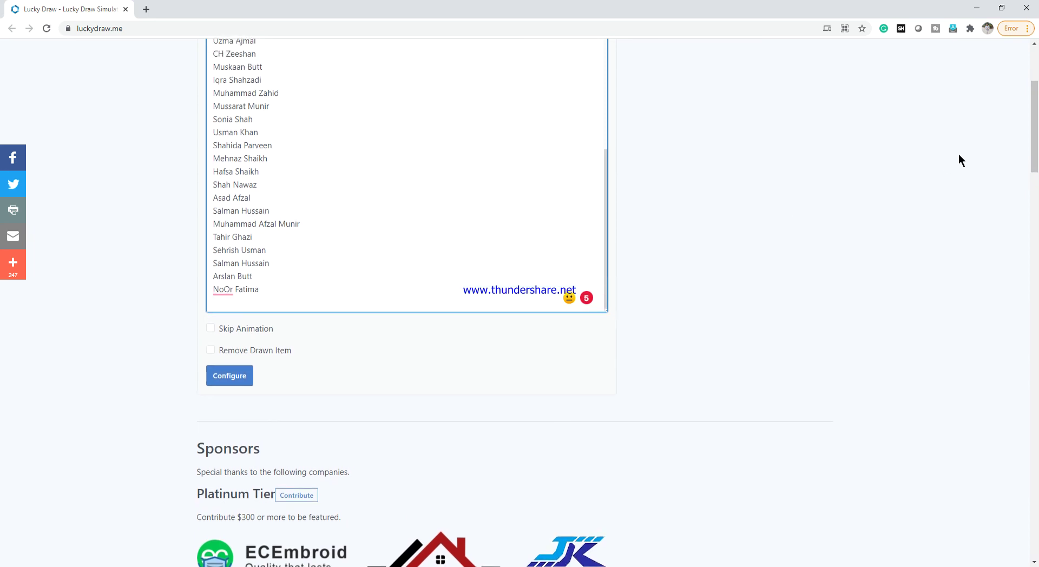
- Configure the lucky draw with the edited participant list and draw one random winner
{"action": "left_click_drag", "start_coordinate": [1032, 137], "coordinate": [1032, 103]}
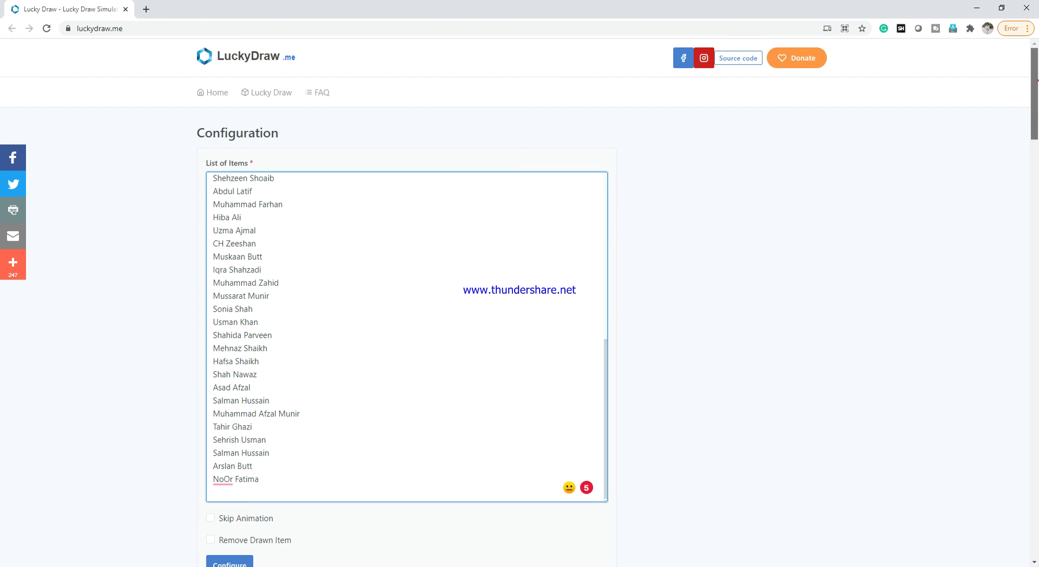
{"action": "scroll", "coordinate": [352, 336], "scroll_direction": "down", "scroll_amount": 2}
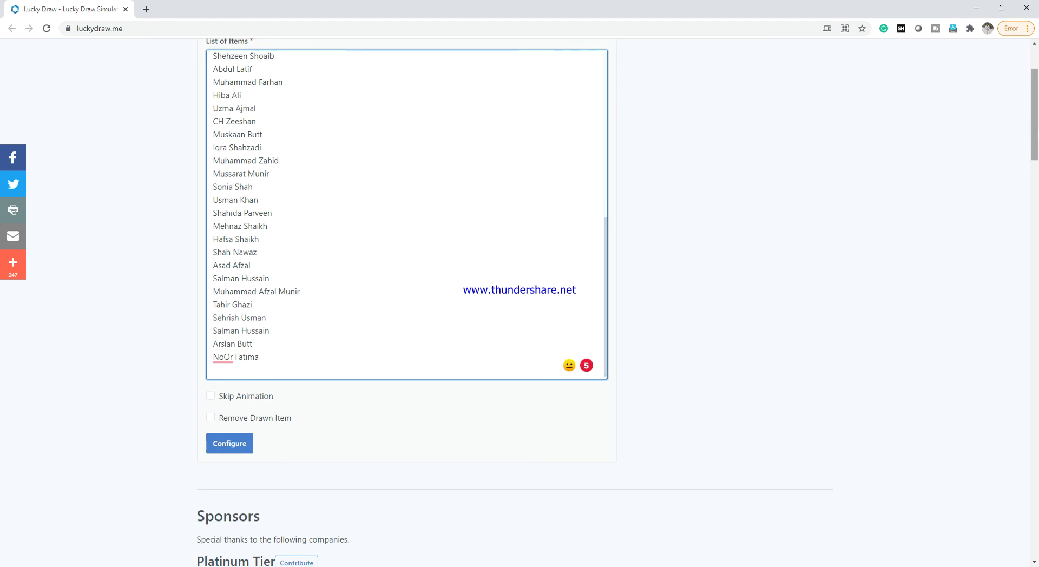
{"action": "mouse_move", "coordinate": [1035, 162]}
{"action": "left_mouse_down"}
{"action": "mouse_move", "coordinate": [1035, 143]}
{"action": "mouse_move", "coordinate": [1036, 164]}
{"action": "left_mouse_up"}
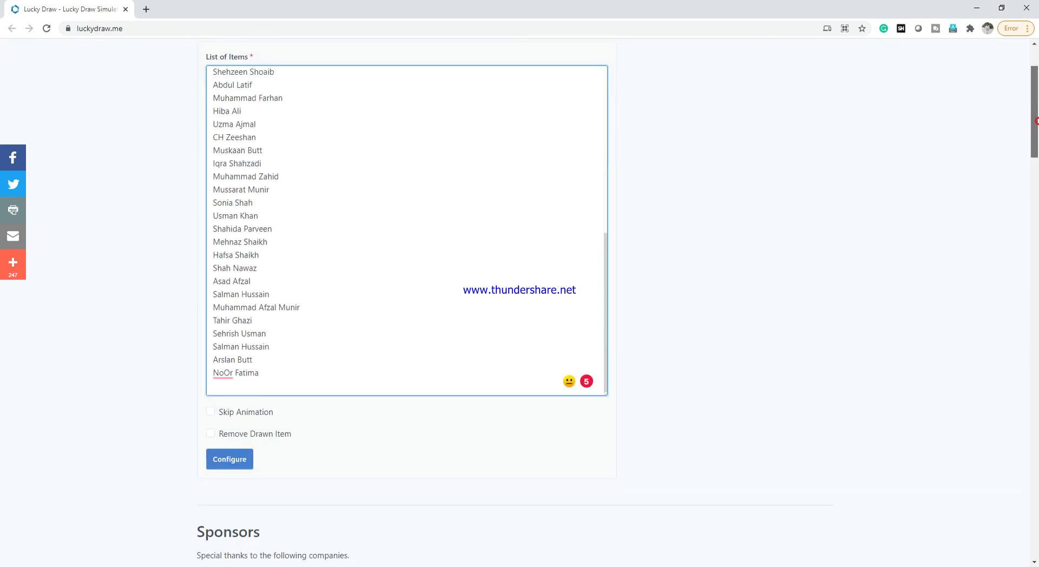
{"action": "left_click", "coordinate": [245, 455]}
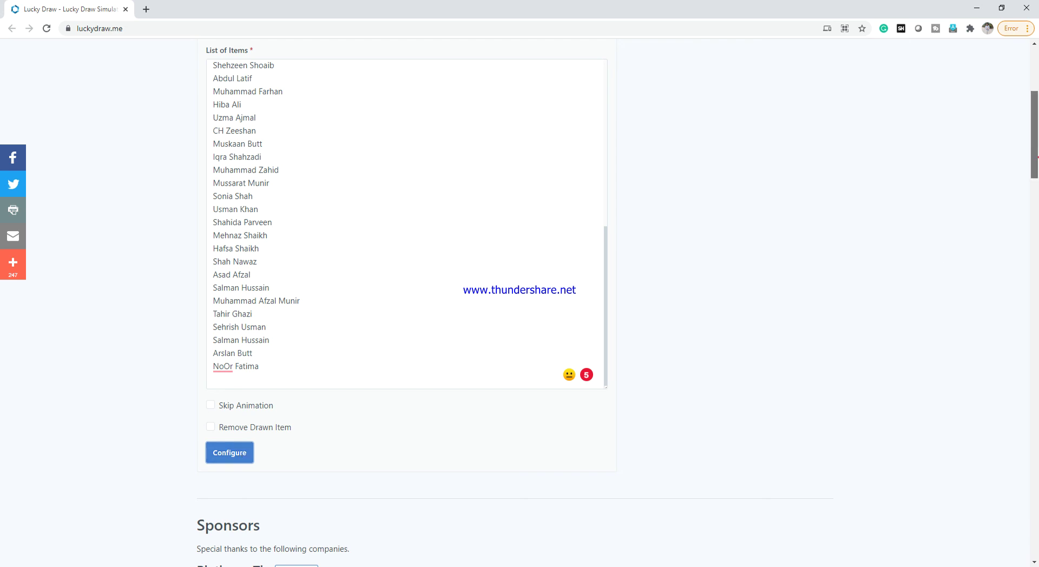
{"action": "left_click_drag", "start_coordinate": [1031, 173], "coordinate": [1036, 158]}
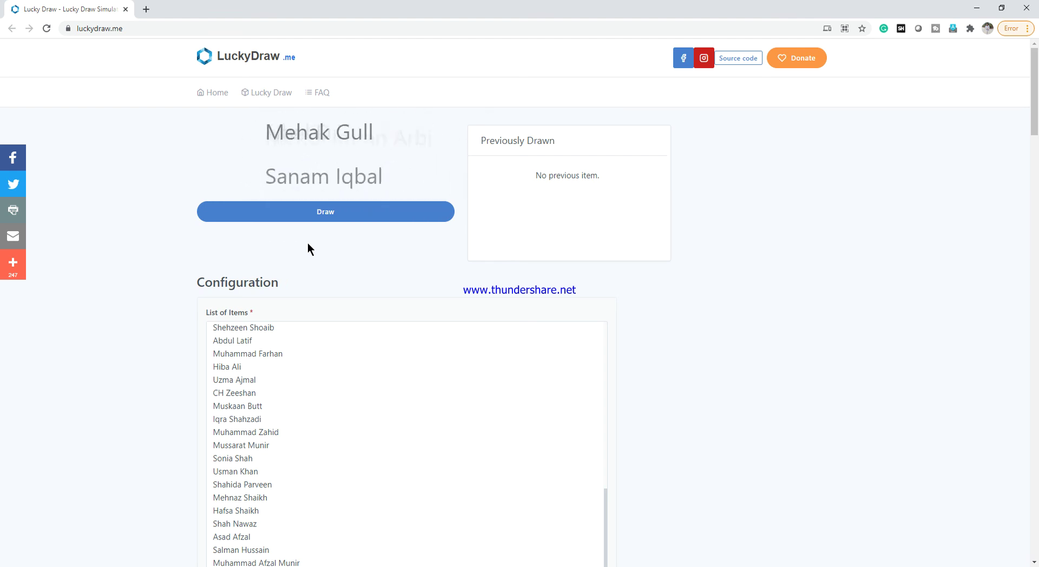
{"action": "left_click", "coordinate": [332, 216]}
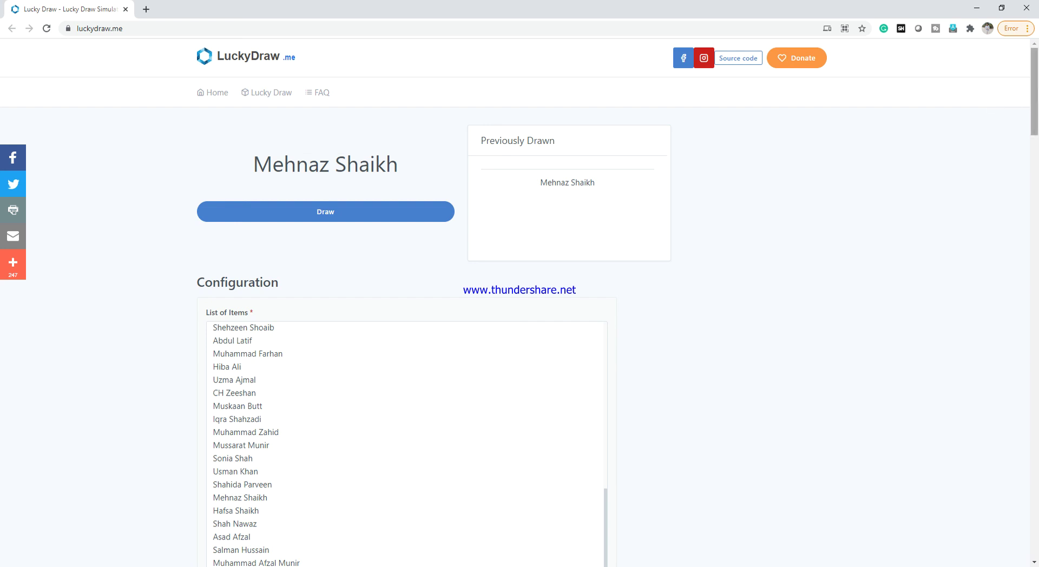
{"action": "mouse_move", "coordinate": [1034, 99]}
{"action": "left_mouse_down"}
{"action": "mouse_move", "coordinate": [1034, 126]}
{"action": "mouse_move", "coordinate": [1034, 97]}
{"action": "left_mouse_up"}
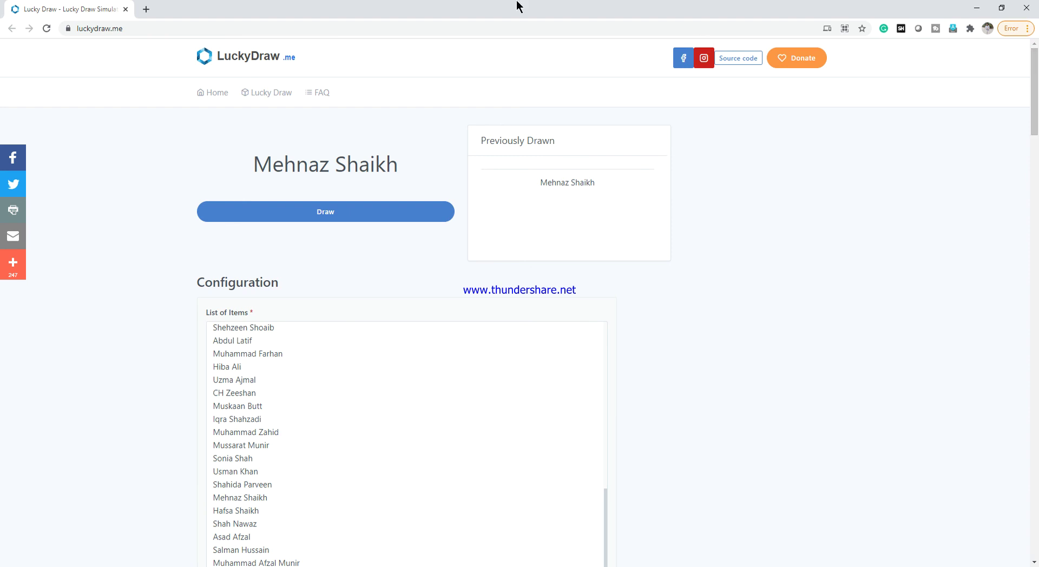
{"action": "left_click", "coordinate": [294, 22]}
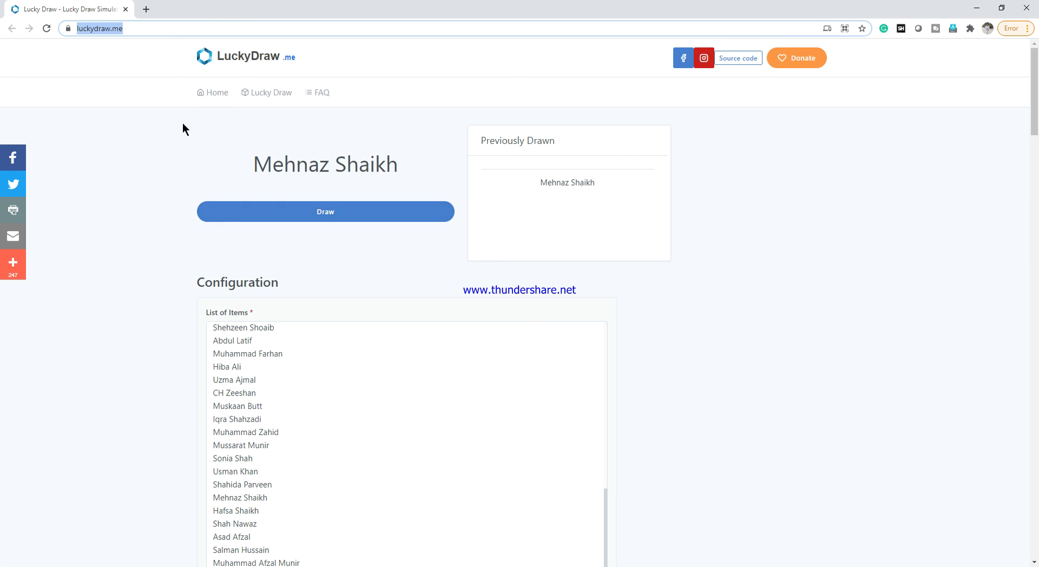
{"action": "left_click", "coordinate": [152, 31]}
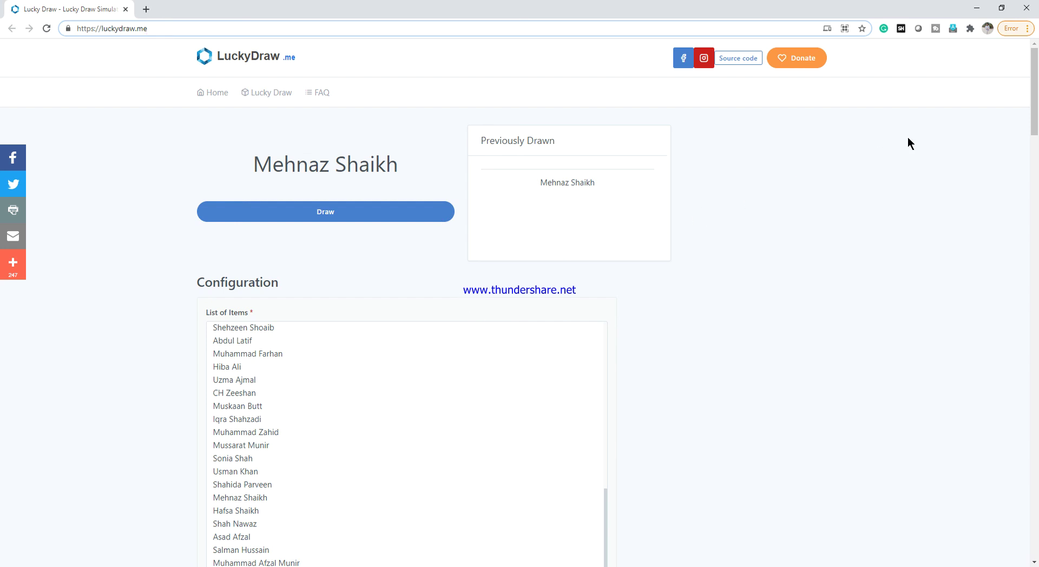
{"action": "left_click", "coordinate": [938, 131]}
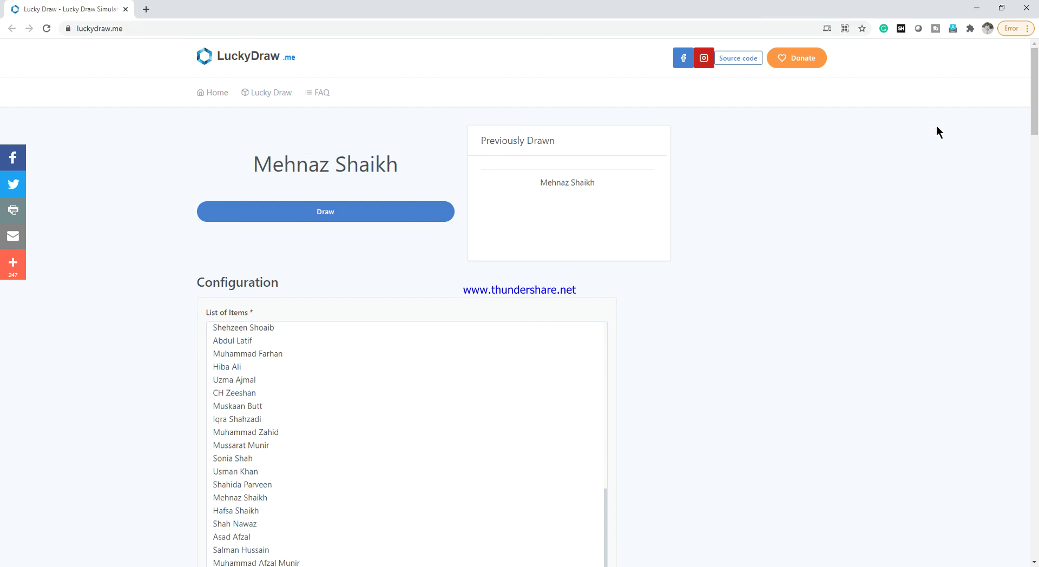